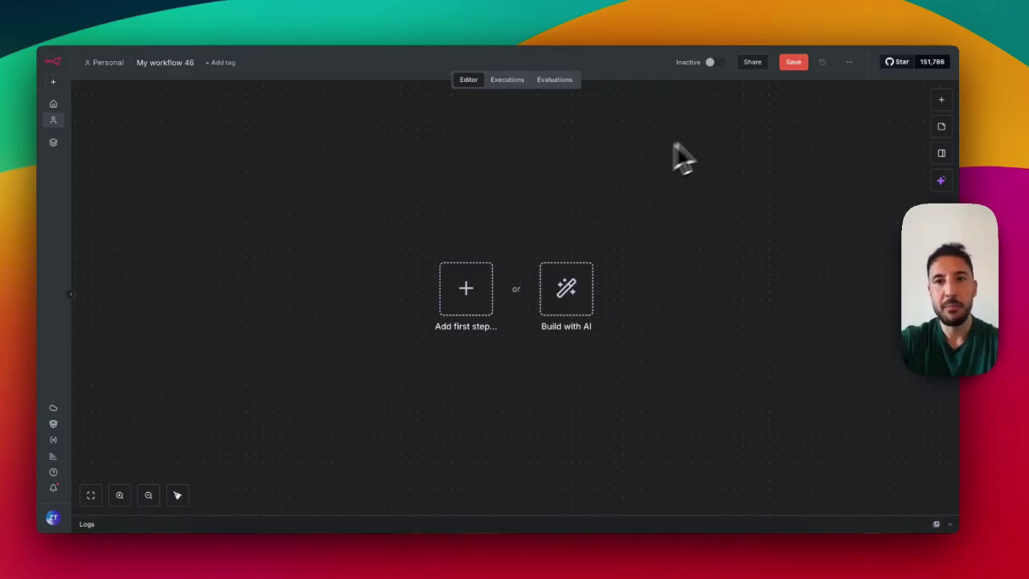
# Go to the AI Workshop classroom and open the Step 6 Advanced Course lessons
pyautogui.click(510, 33)
pyautogui.scroll(-5, 507, 126)
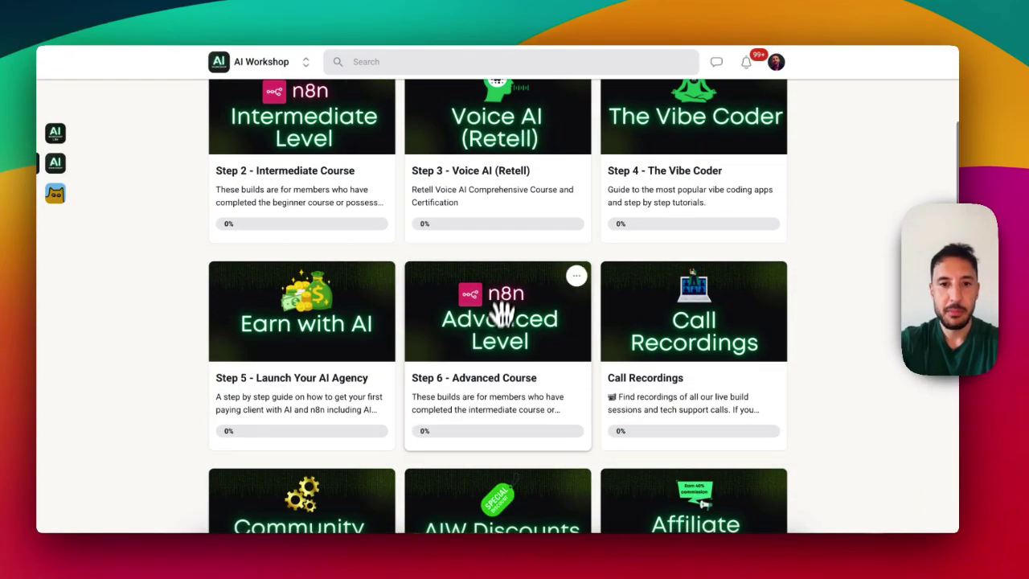
pyautogui.click(504, 304)
# Download the 'First-Last Frame Veo 3.1' n8n Blueprint JSON from the lesson's resources
pyautogui.scroll(-3, 499, 345)
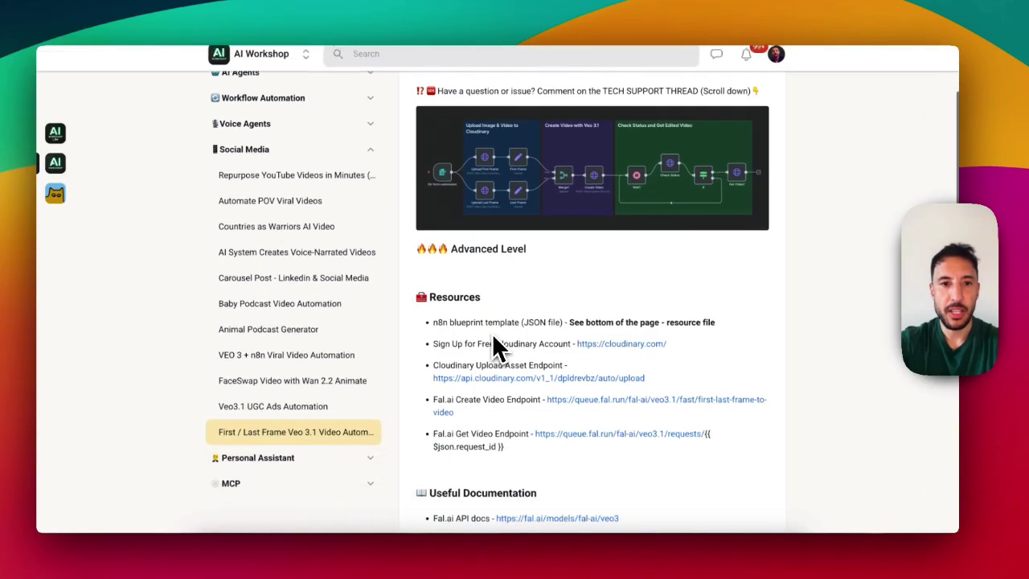
pyautogui.scroll(2, 431, 363)
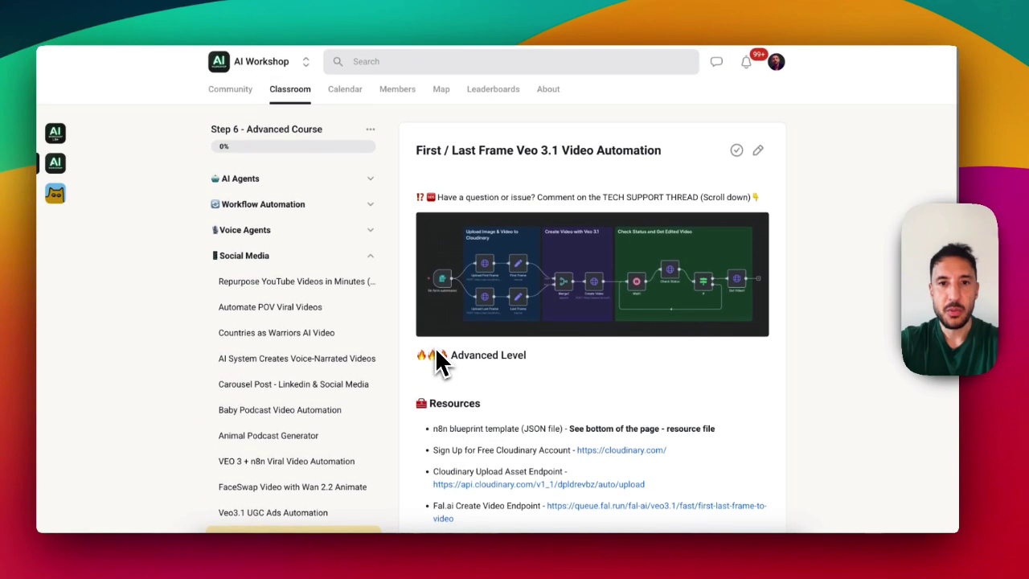
pyautogui.scroll(-12, 437, 363)
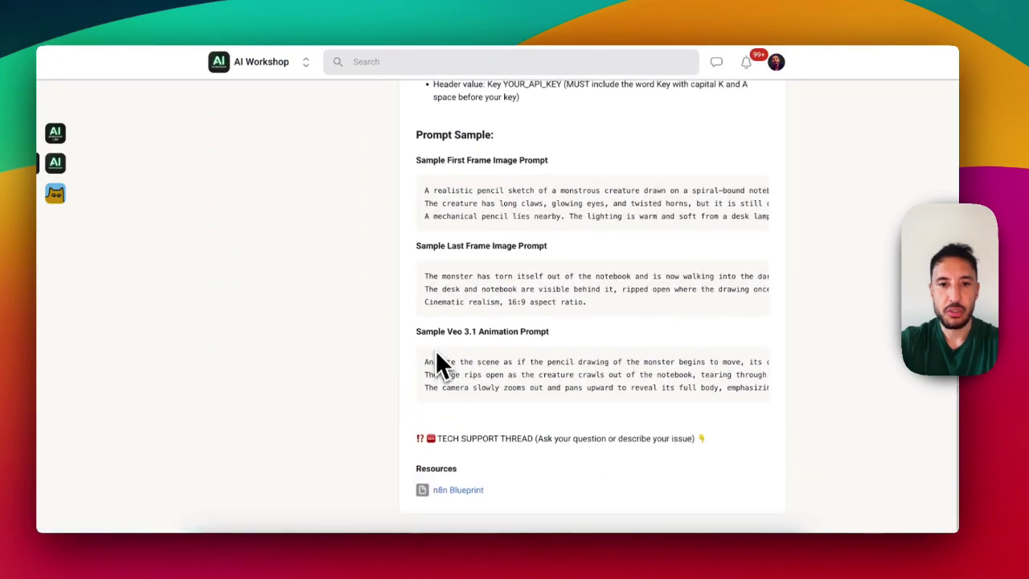
pyautogui.click(467, 489)
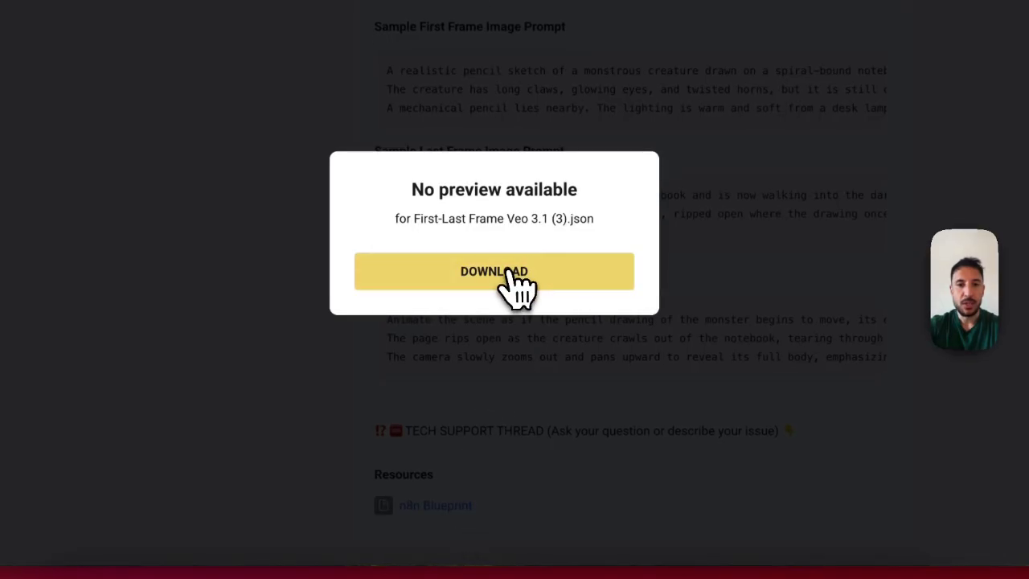
pyautogui.click(510, 271)
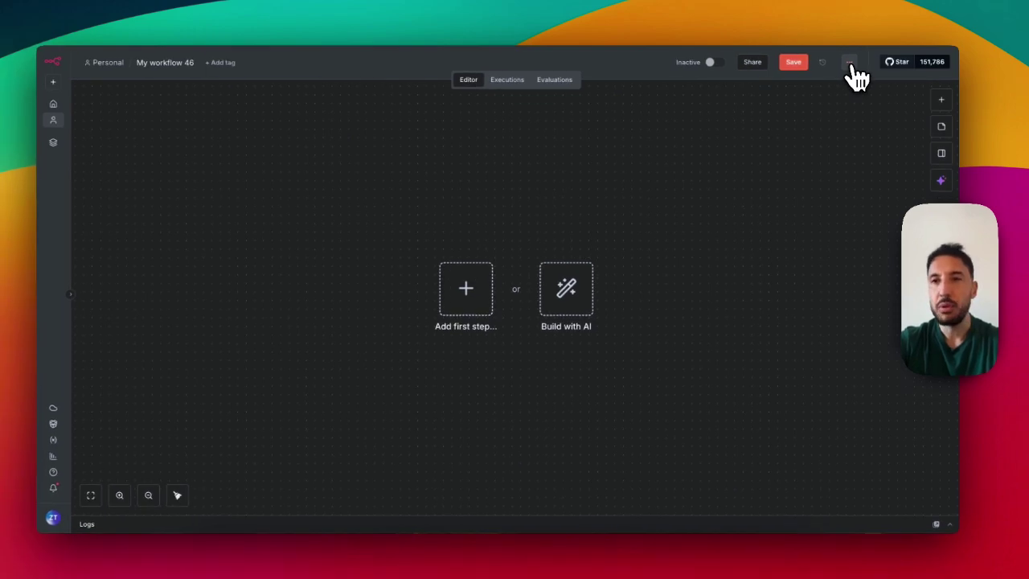
# Import the First-Last Frame Veo 3.1 JSON from Downloads into the workflow and deselect the imported nodes
pyautogui.click(850, 64)
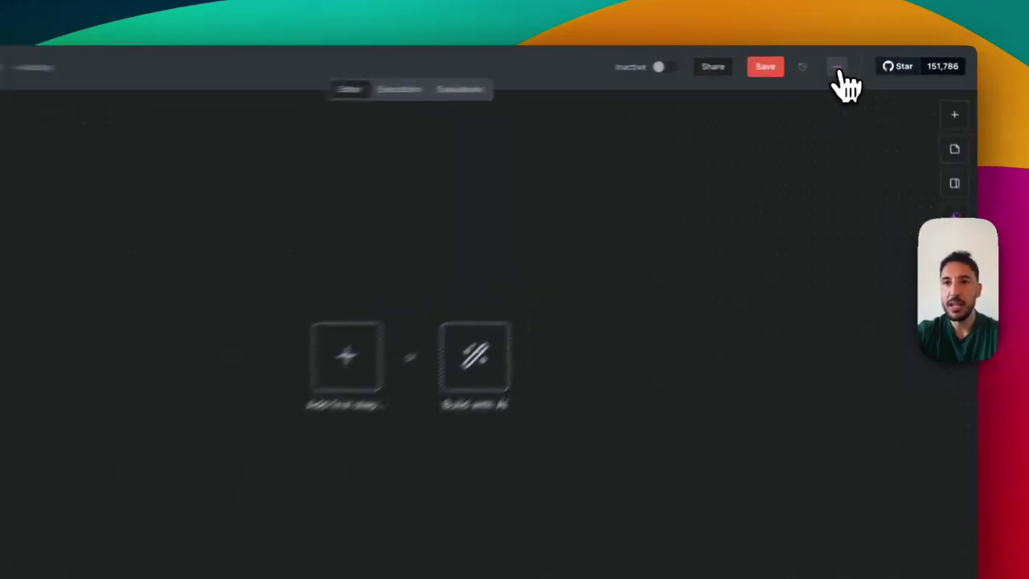
pyautogui.click(813, 226)
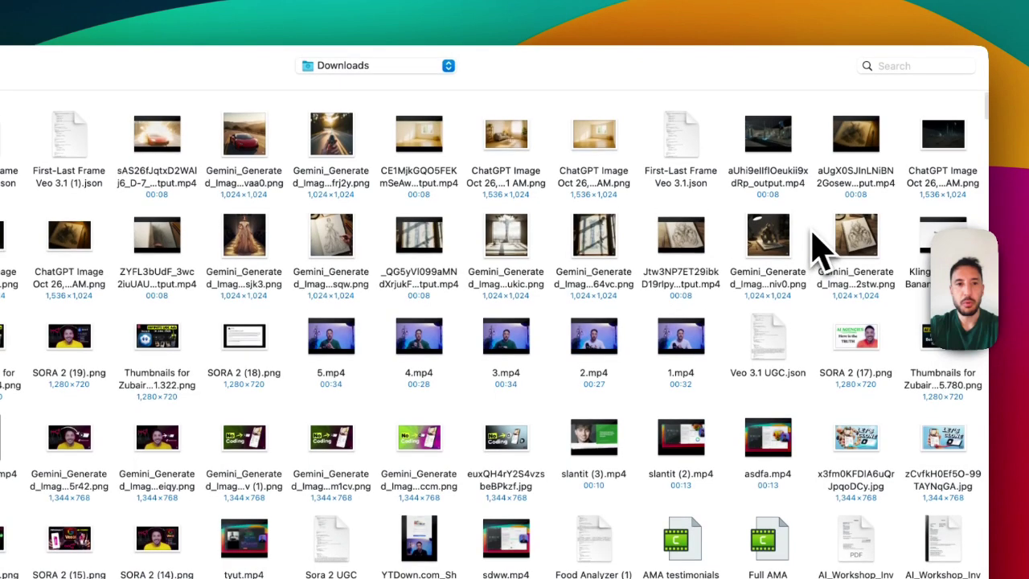
pyautogui.doubleClick(180, 143)
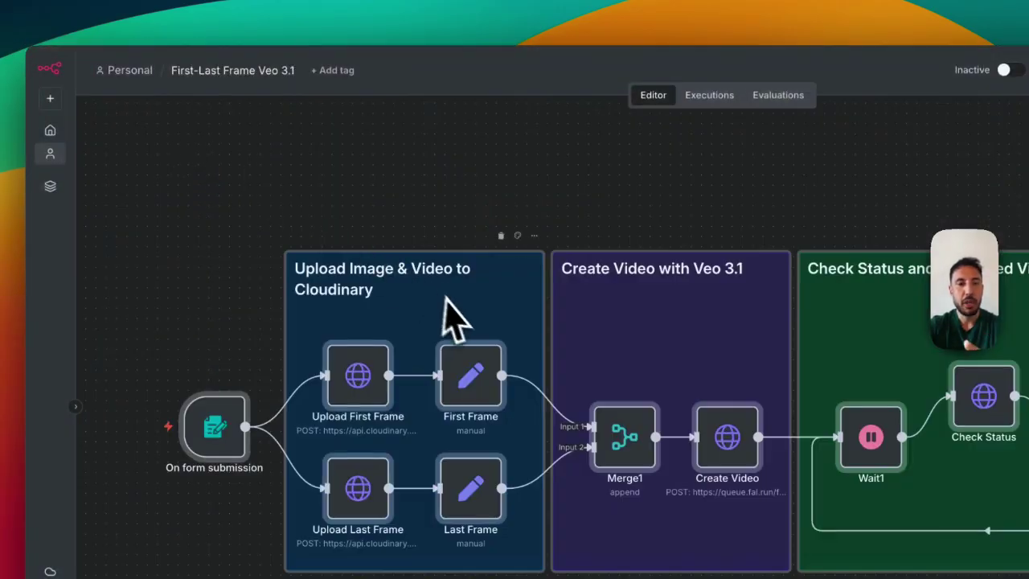
pyautogui.click(571, 229)
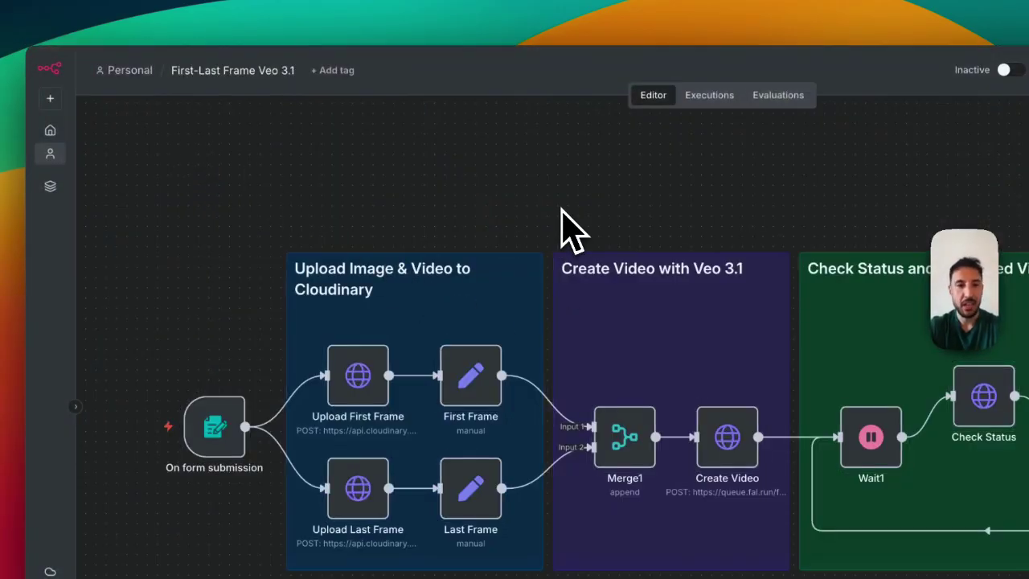
pyautogui.scroll(-1, 406, 157)
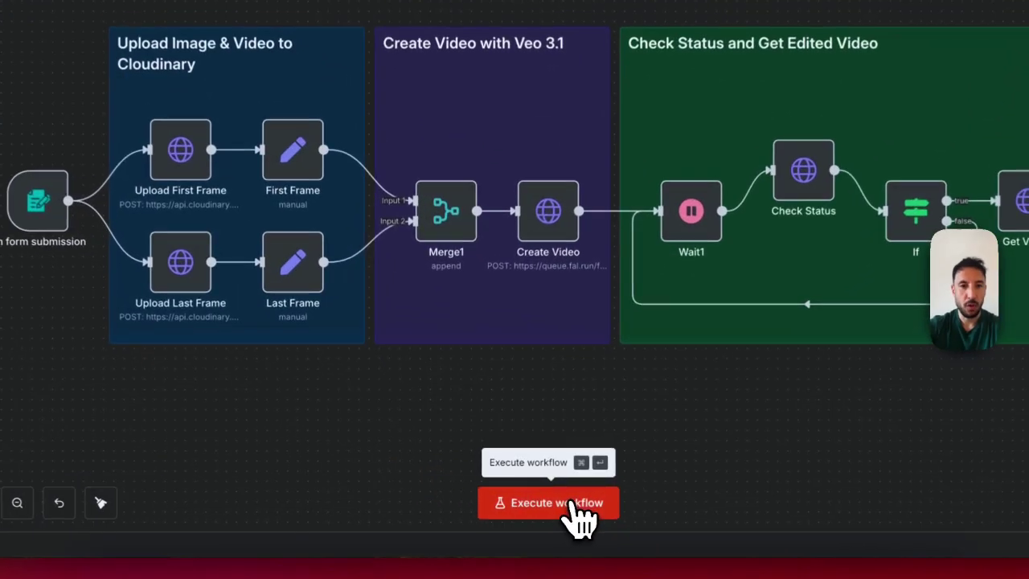
# Execute the workflow to open its Veo 3.1 test form, then resize and reposition the form window
pyautogui.click(543, 496)
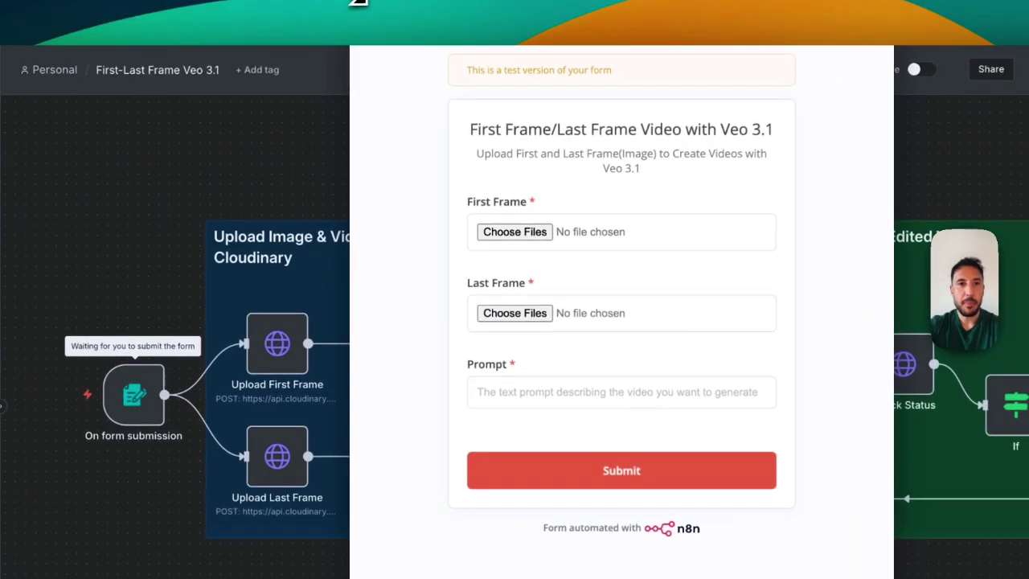
pyautogui.moveTo(358, 3); pyautogui.dragTo(400, 69)
pyautogui.moveTo(482, 90); pyautogui.dragTo(388, 97)
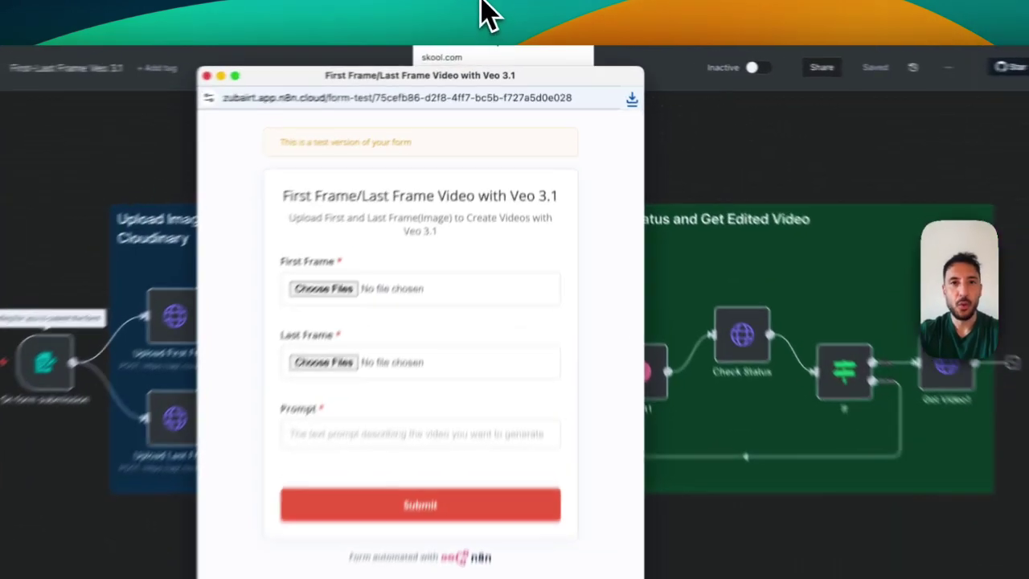
# Return to the Skool lesson, dismiss the No preview available dialog, and scroll to the sample prompts
pyautogui.click(486, 13)
pyautogui.click(529, 315)
pyautogui.scroll(2, 526, 326)
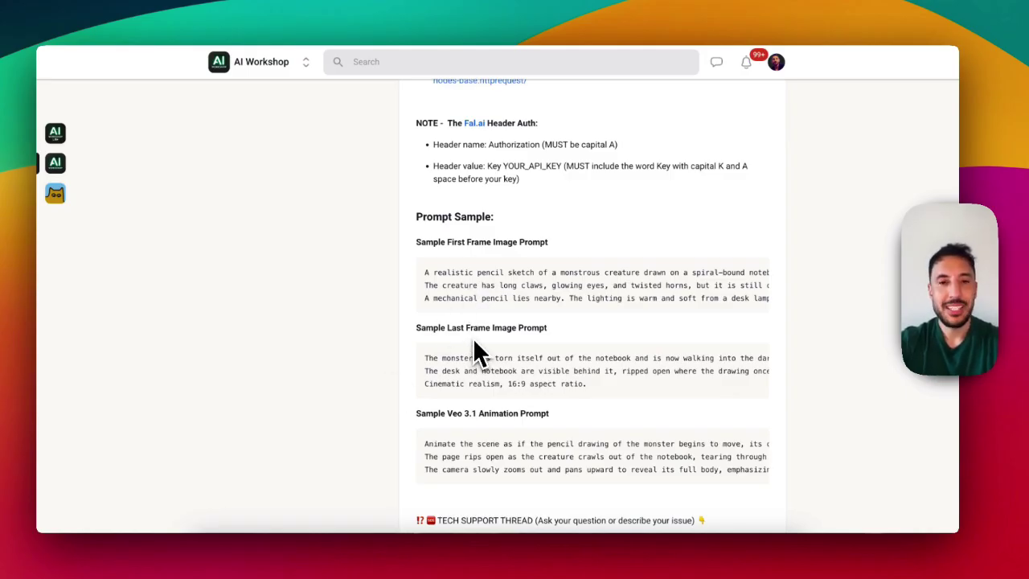
# Scroll down and select all three lines of the Sample Veo 3.1 Animation Prompt
pyautogui.scroll(-1, 475, 352)
pyautogui.scroll(-1, 474, 352)
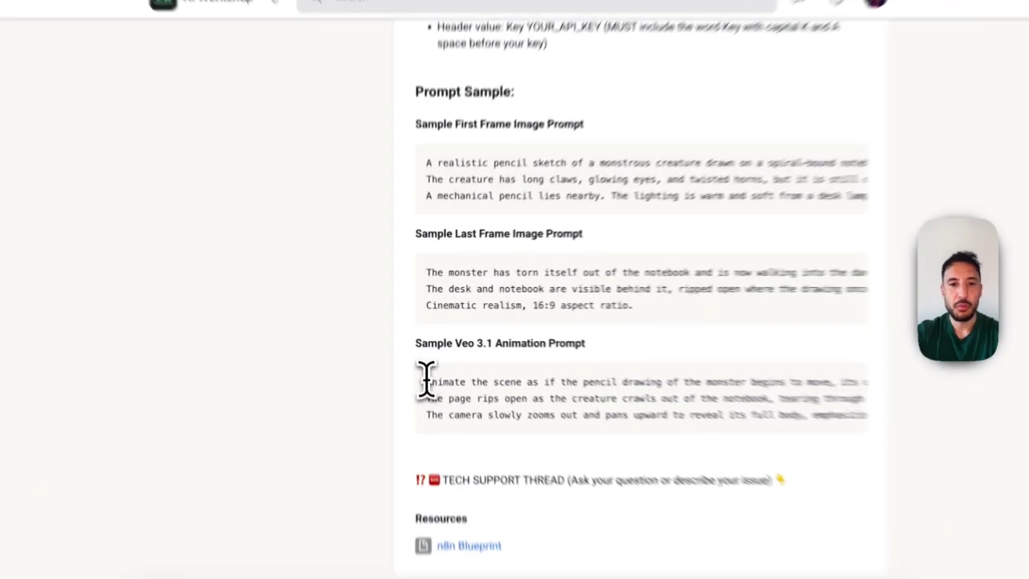
pyautogui.moveTo(424, 363); pyautogui.dragTo(457, 423)
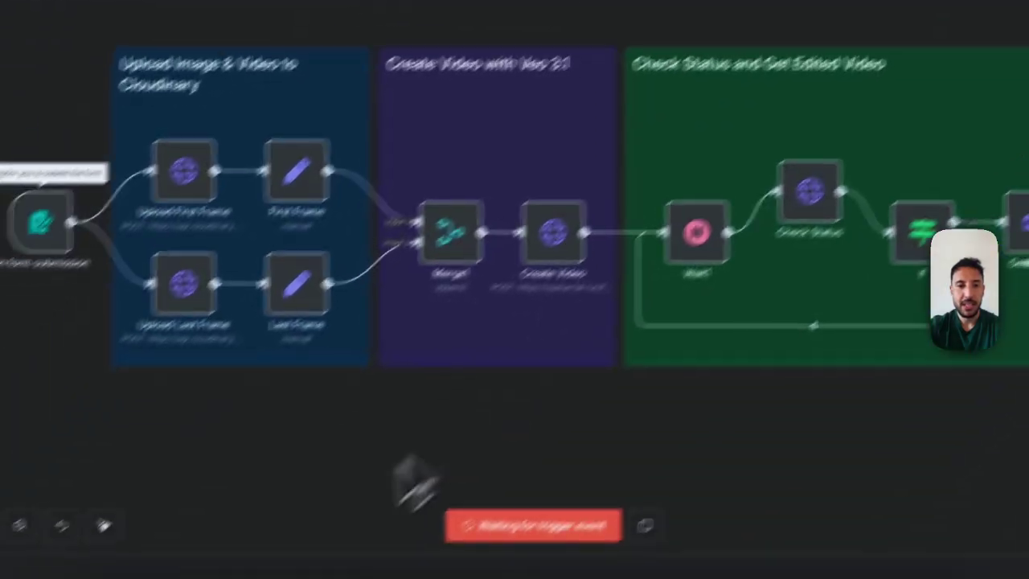
# In the Veo 3.1 test form, set the two ChatGPT images as First Frame and Last Frame
pyautogui.rightClick(311, 562)
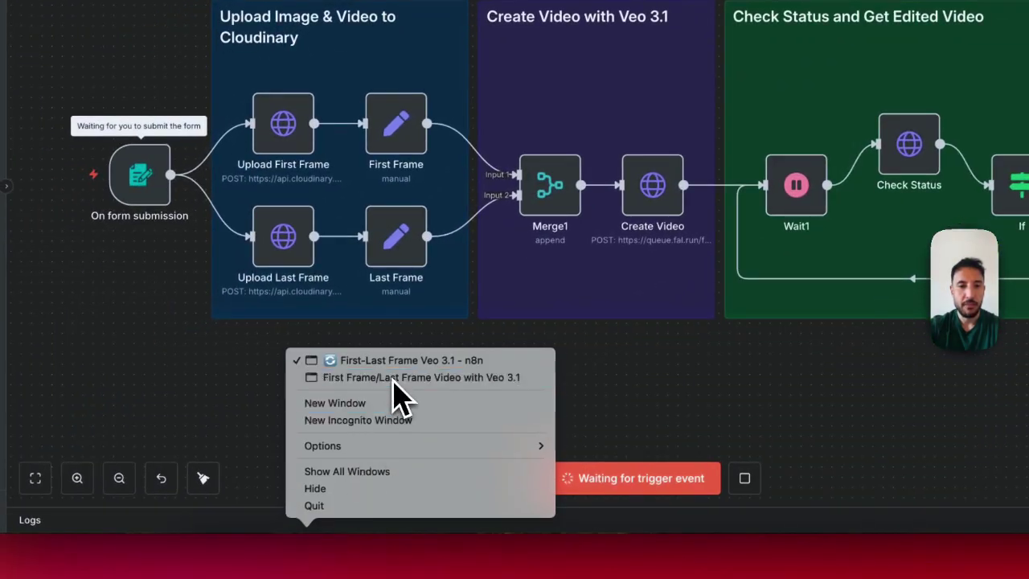
pyautogui.click(457, 377)
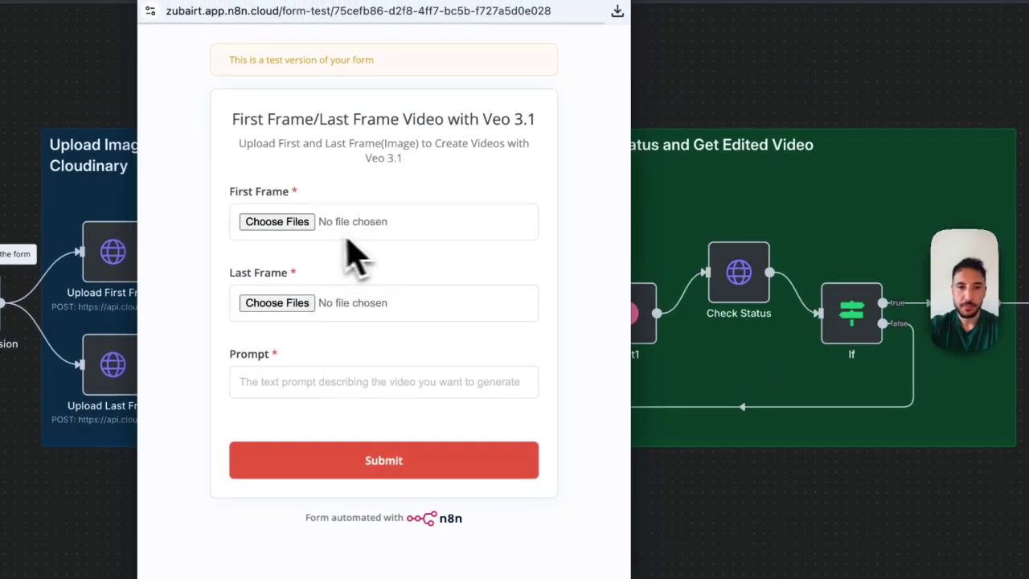
pyautogui.click(299, 224)
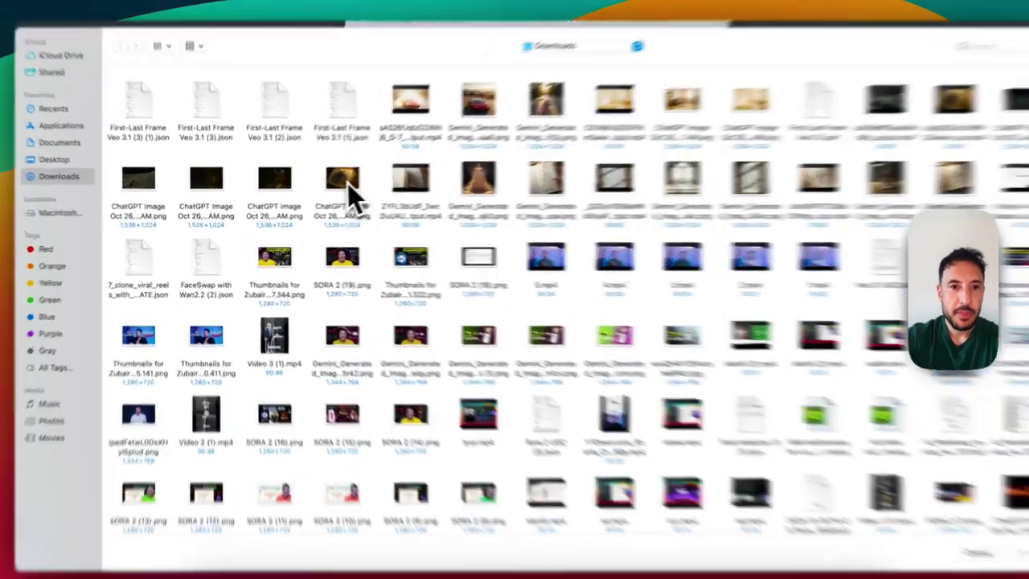
pyautogui.doubleClick(347, 183)
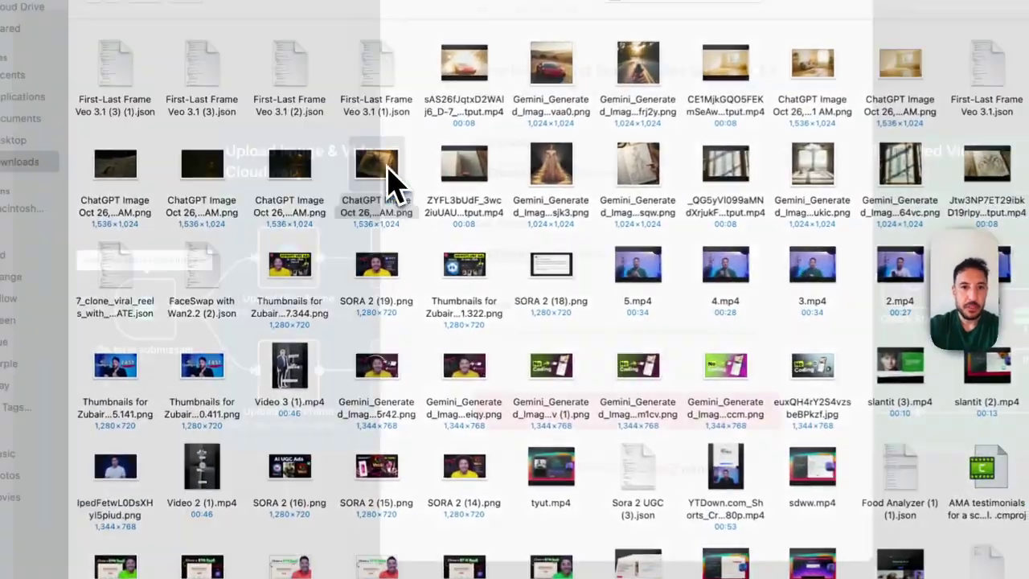
pyautogui.click(458, 315)
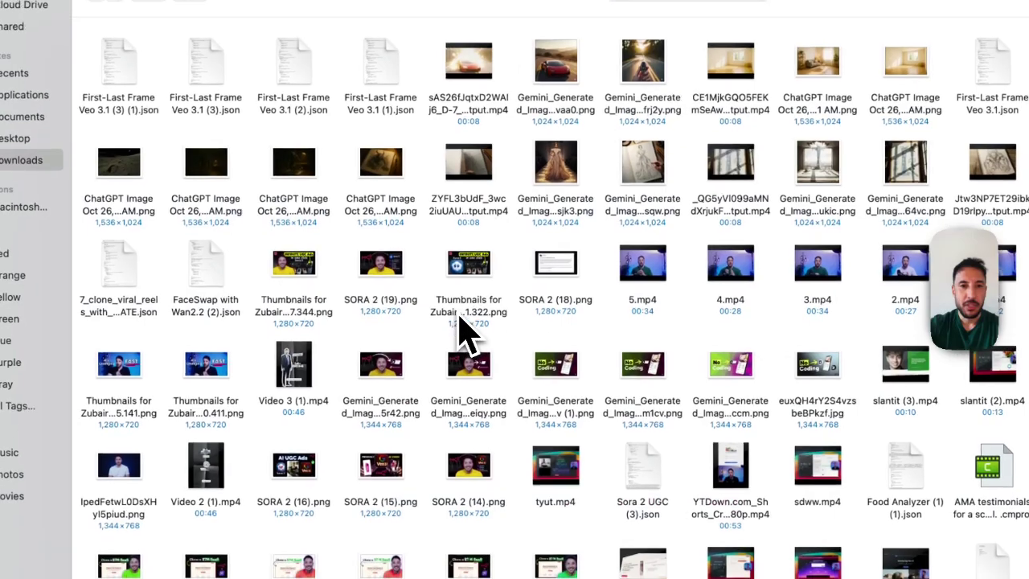
pyautogui.click(222, 168)
pyautogui.doubleClick(222, 169)
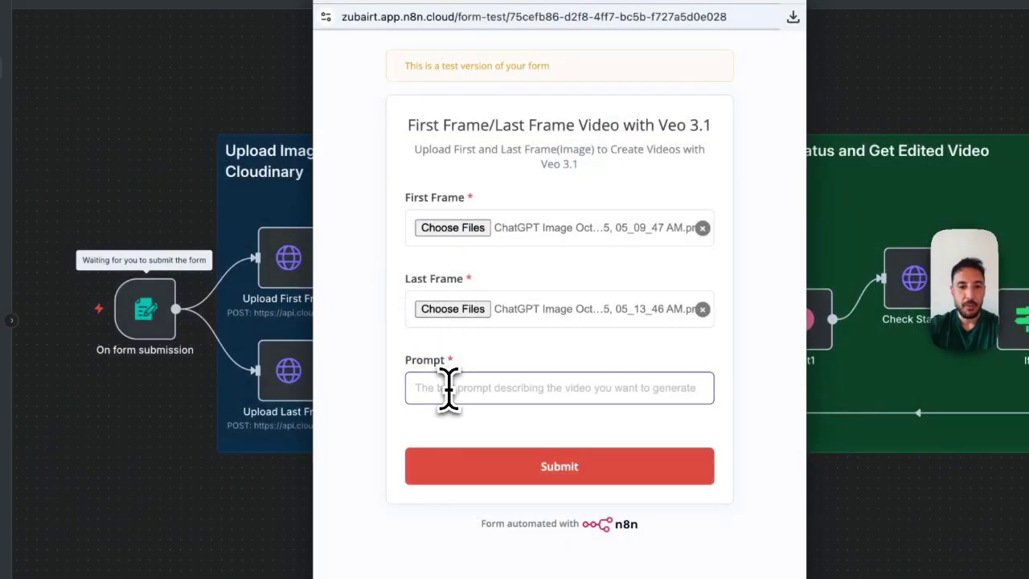
# Paste the monster-animation sample prompt into the Prompt field and review the text
pyautogui.click(448, 390)
pyautogui.hotkey('ctrl', 'v')
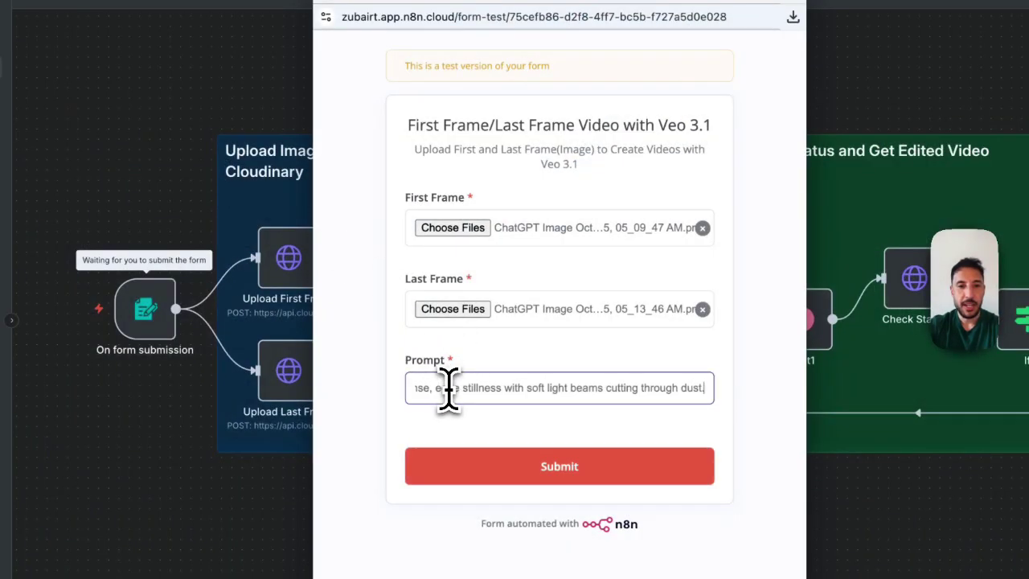
pyautogui.moveTo(459, 391); pyautogui.dragTo(363, 391)
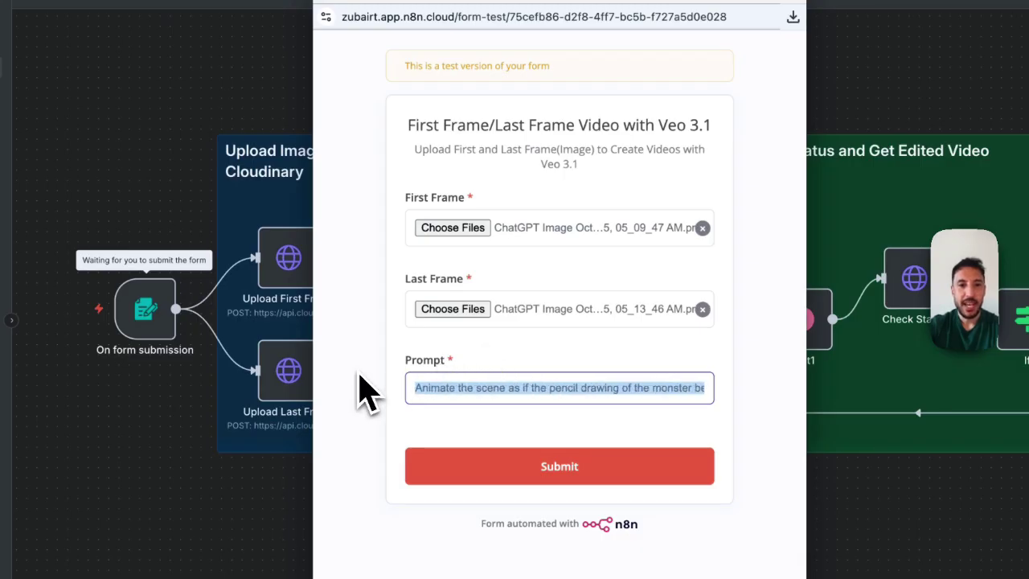
pyautogui.click(448, 378)
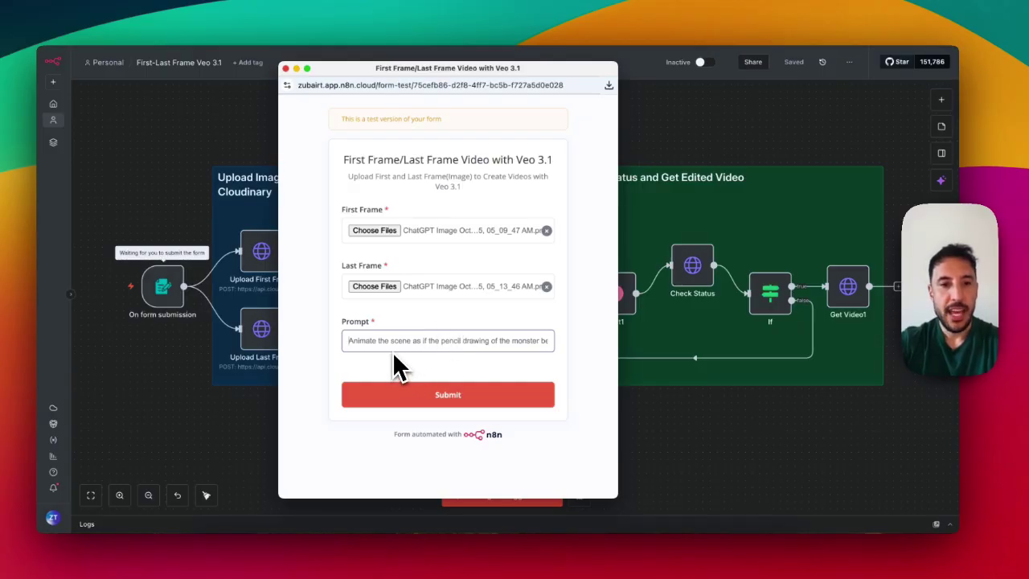
pyautogui.press('End')
pyautogui.press('Right')
pyautogui.press('Right')
pyautogui.press('Right')
pyautogui.press('Right')
pyautogui.press('Right')
pyautogui.press('Right')
pyautogui.press('Right')
pyautogui.press('Right')
pyautogui.press('Right')
pyautogui.press('Right')
pyautogui.press('Right')
pyautogui.press('Right')
pyautogui.press('Right')
pyautogui.press('Right')
pyautogui.press('Right')
pyautogui.press('Right')
pyautogui.press('Right')
pyautogui.press('Right')
pyautogui.press('Right')
pyautogui.press('Right')
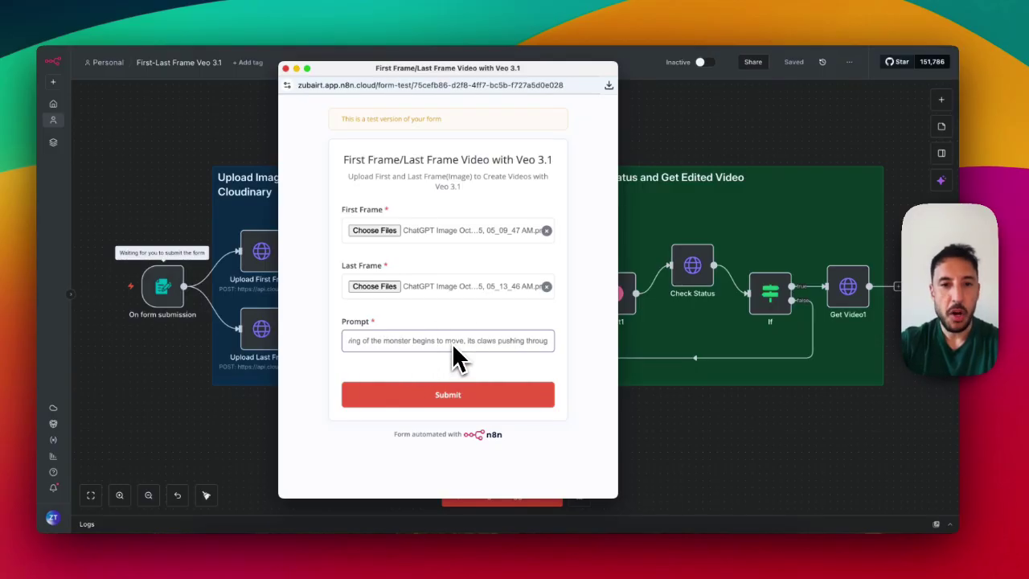
pyautogui.press('Right')
pyautogui.press('Right')
pyautogui.press('Right')
pyautogui.press('Right')
pyautogui.press('Right')
pyautogui.press('Right')
pyautogui.press('Right')
pyautogui.press('Right')
pyautogui.press('Right')
pyautogui.press('Right')
pyautogui.press('Right')
pyautogui.press('Right')
pyautogui.press('Right')
pyautogui.press('Right')
pyautogui.press('Right')
pyautogui.press('Right')
pyautogui.press('Right')
pyautogui.press('Right')
pyautogui.press('Right')
pyautogui.press('Right')
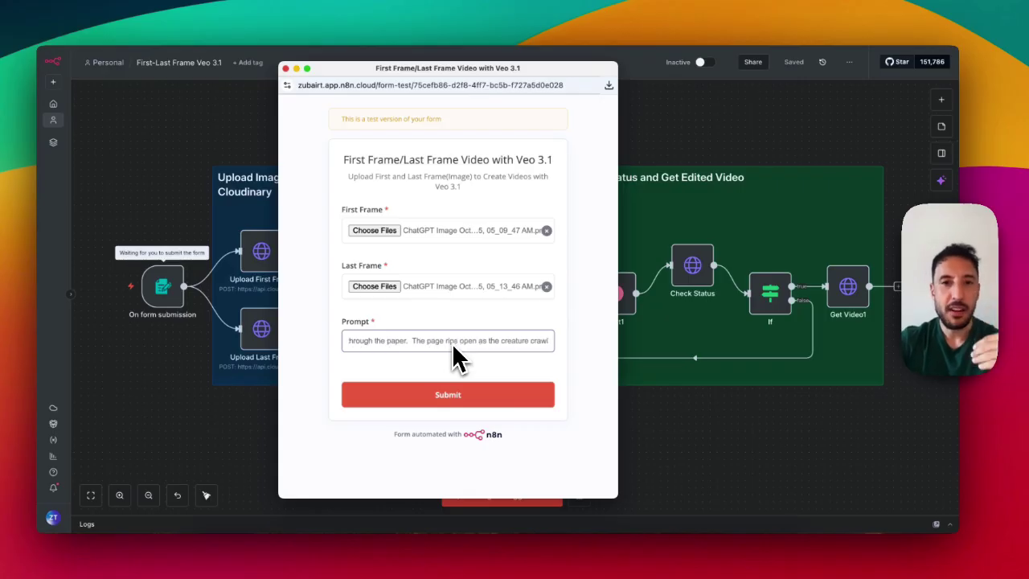
pyautogui.press('Right')
pyautogui.press('Right')
pyautogui.press('Right')
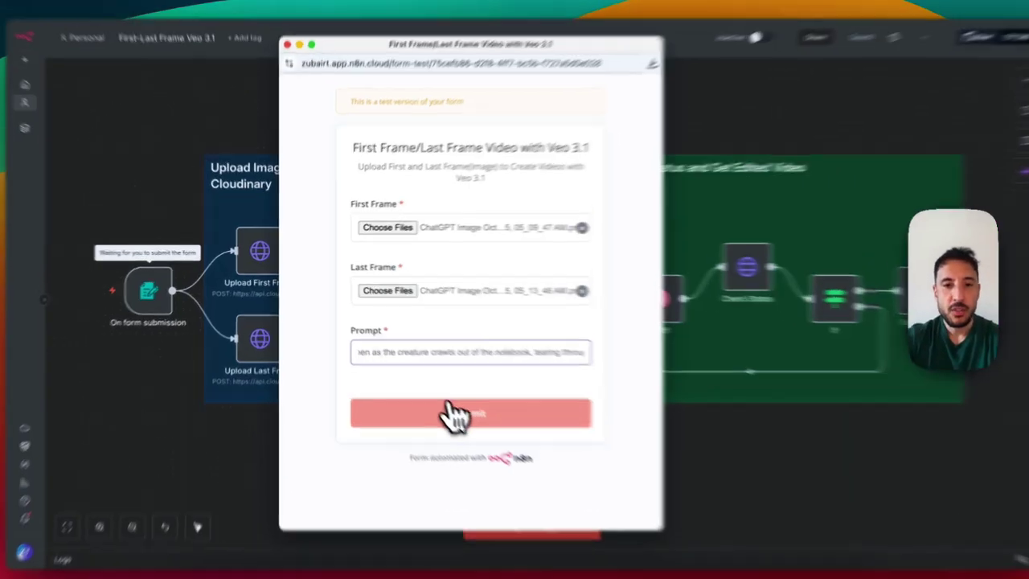
# Submit the filled test form and close the form window once it shows Form Submitted
pyautogui.click(450, 395)
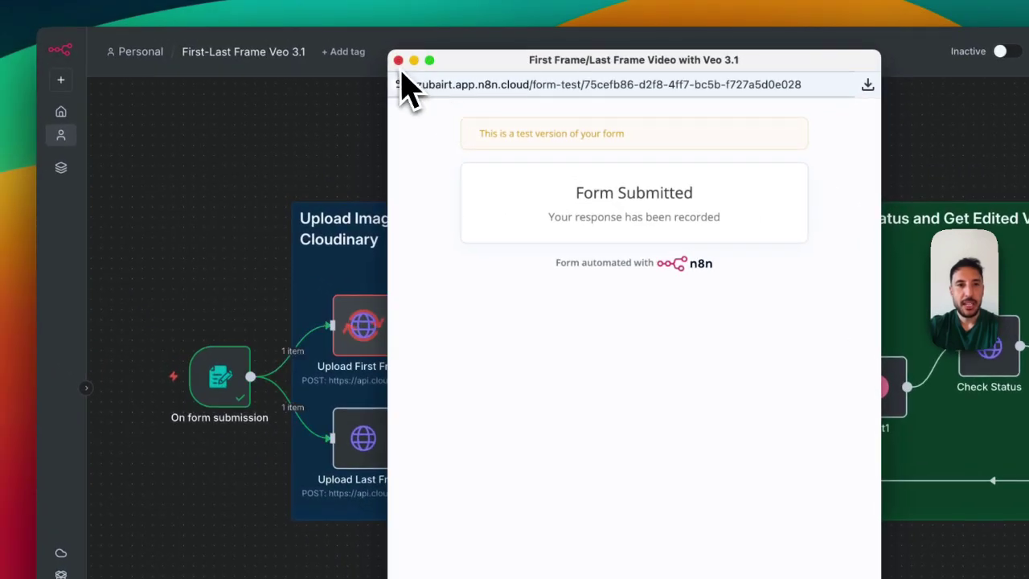
pyautogui.click(397, 61)
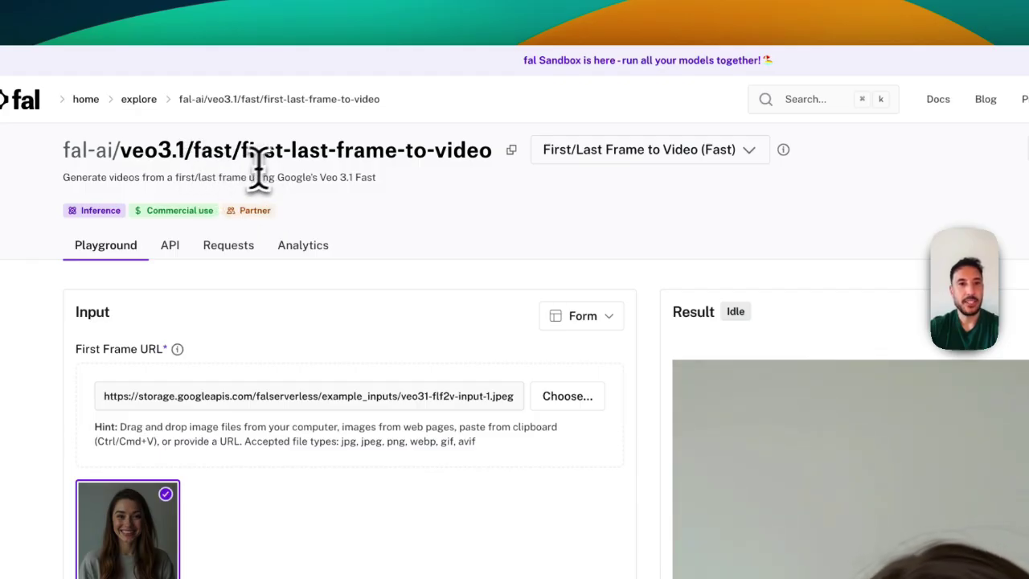
# Keep the Veo 3.1 Fast first/last-frame-to-video variant and scroll through the Playground inputs
pyautogui.click(604, 153)
pyautogui.click(562, 238)
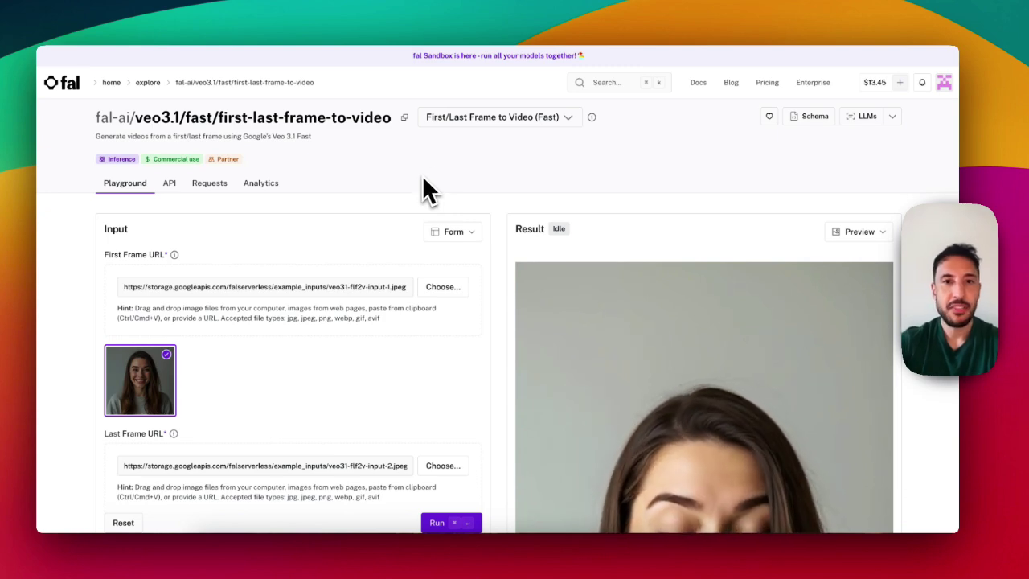
pyautogui.scroll(-2, 363, 238)
pyautogui.scroll(-3, 366, 249)
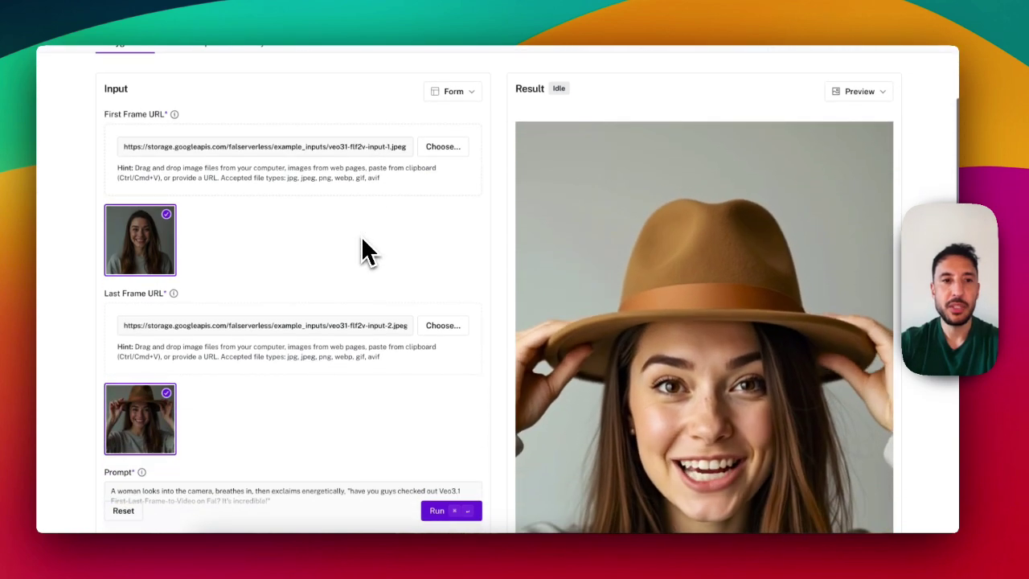
pyautogui.scroll(-5, 237, 230)
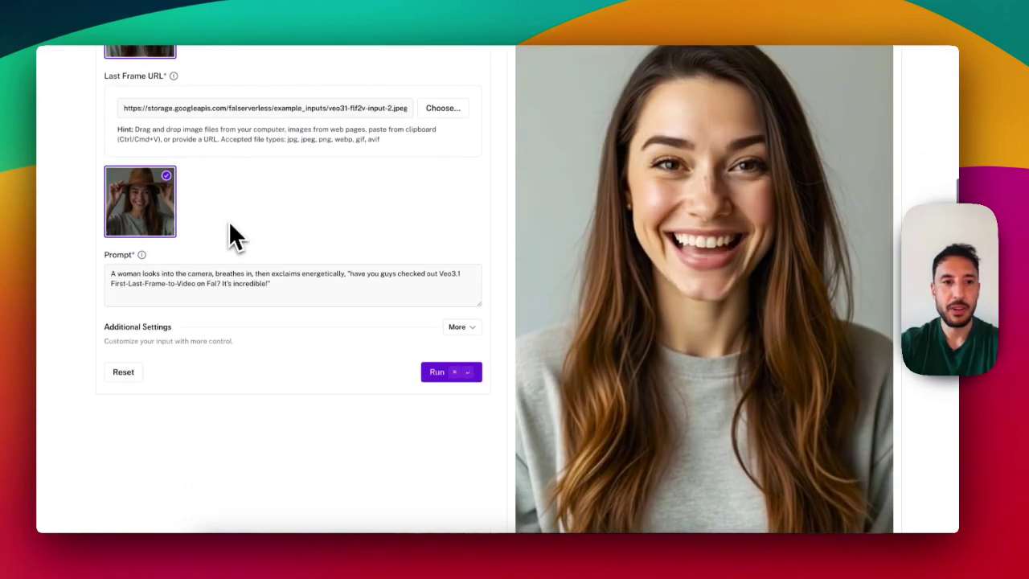
pyautogui.scroll(10, 164, 290)
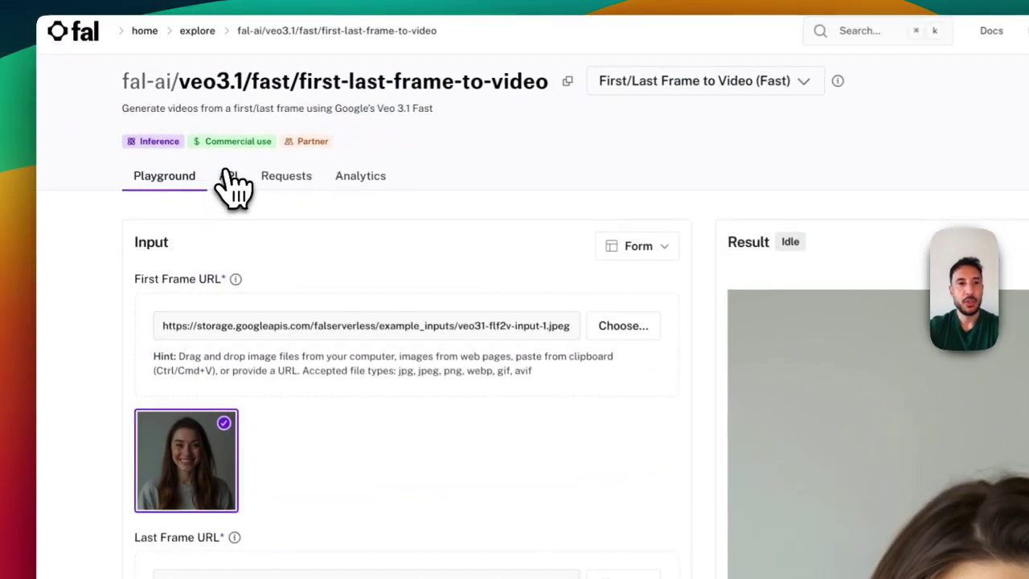
# Open the model's API documentation and scroll through it
pyautogui.click(230, 175)
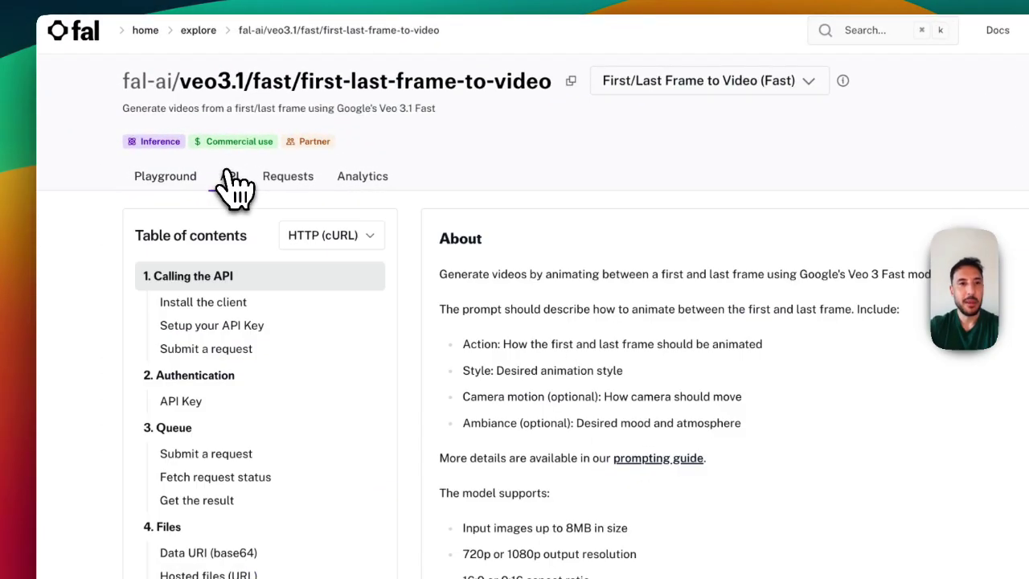
pyautogui.scroll(-15, 521, 335)
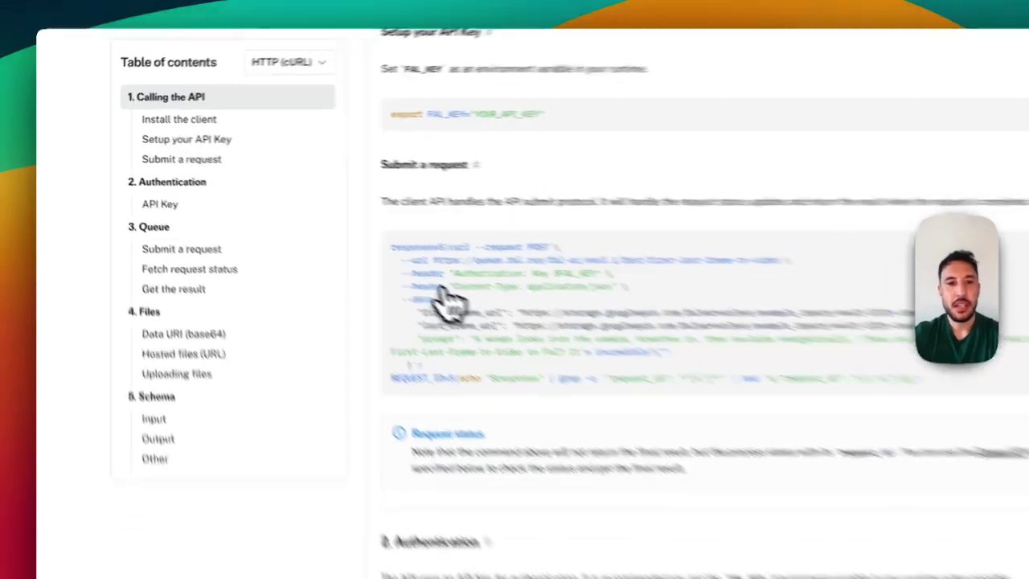
pyautogui.scroll(5, 370, 263)
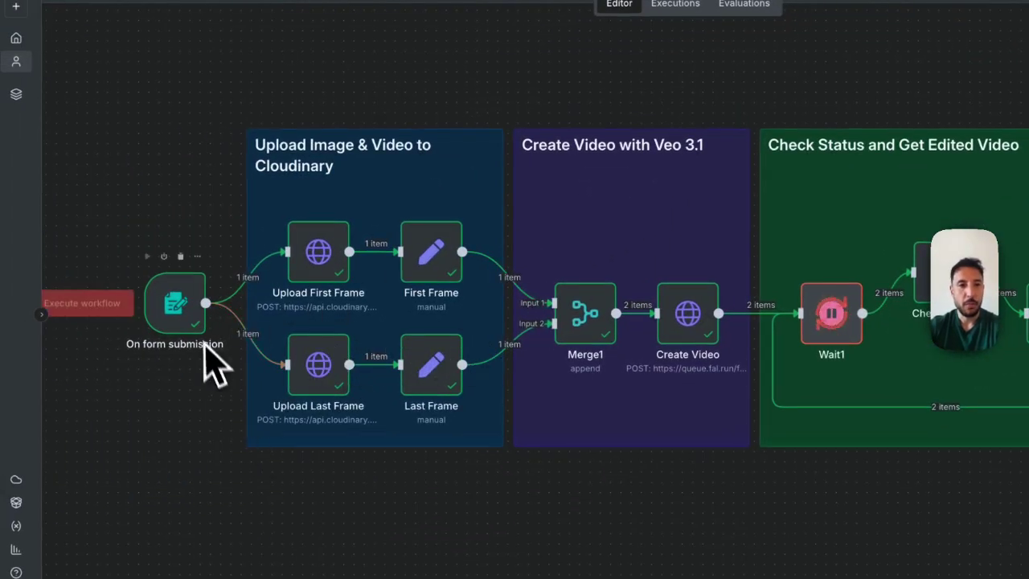
# Add an 'On new n8n Form event' trigger and place it below the existing workflow
pyautogui.scroll(-3, 216, 389)
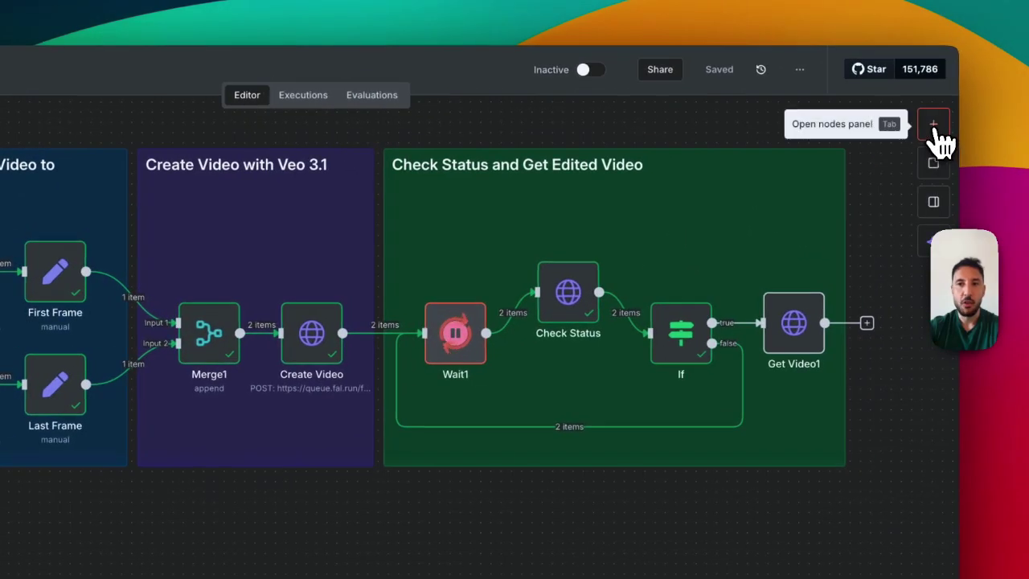
pyautogui.click(933, 126)
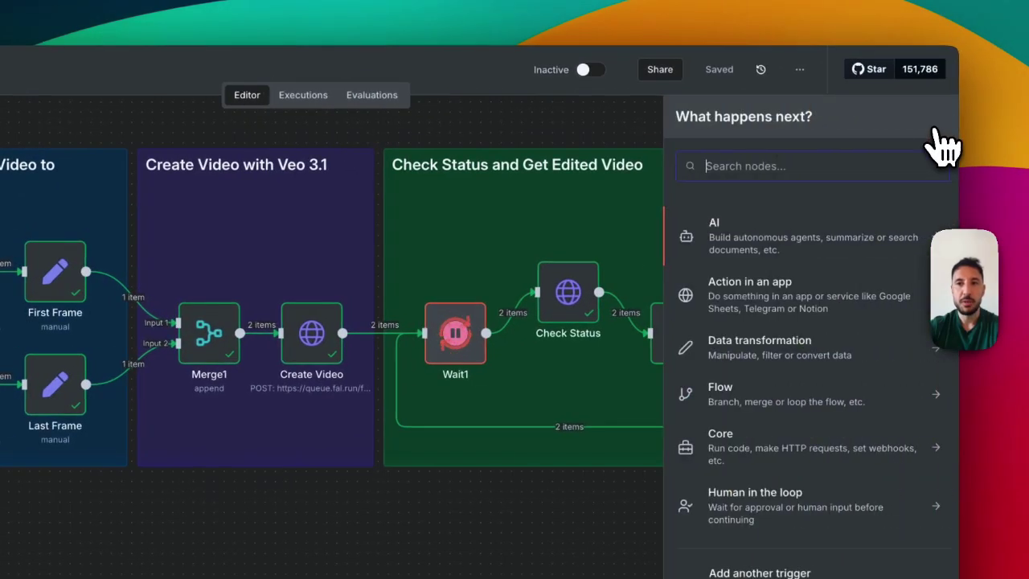
pyautogui.write('form')
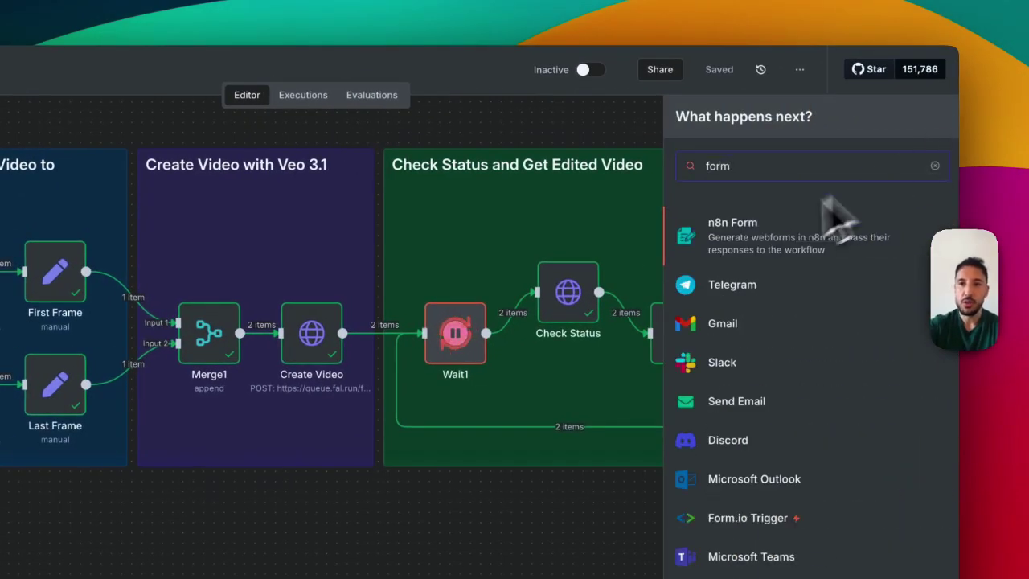
pyautogui.click(770, 251)
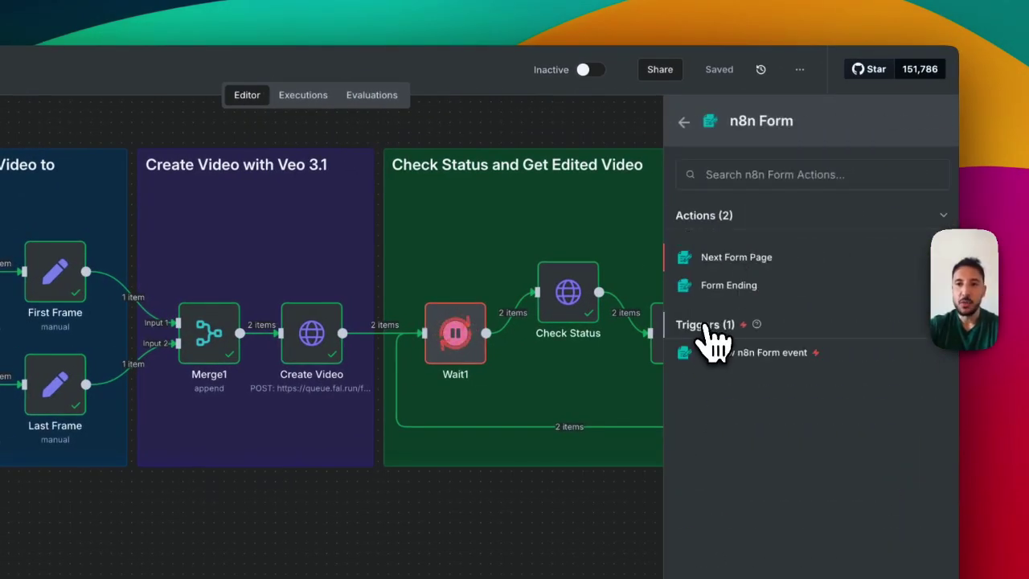
pyautogui.click(723, 354)
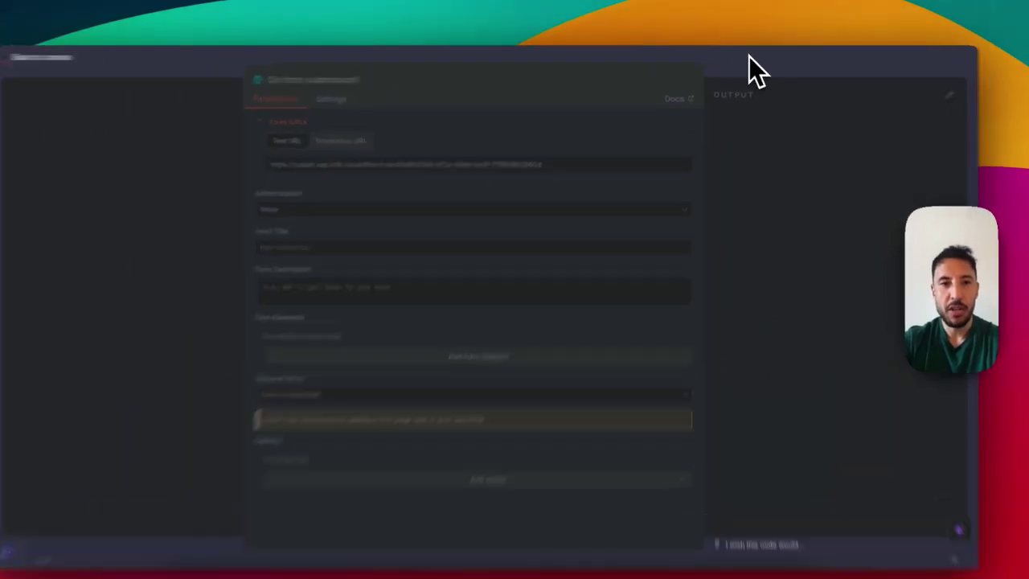
pyautogui.click(746, 55)
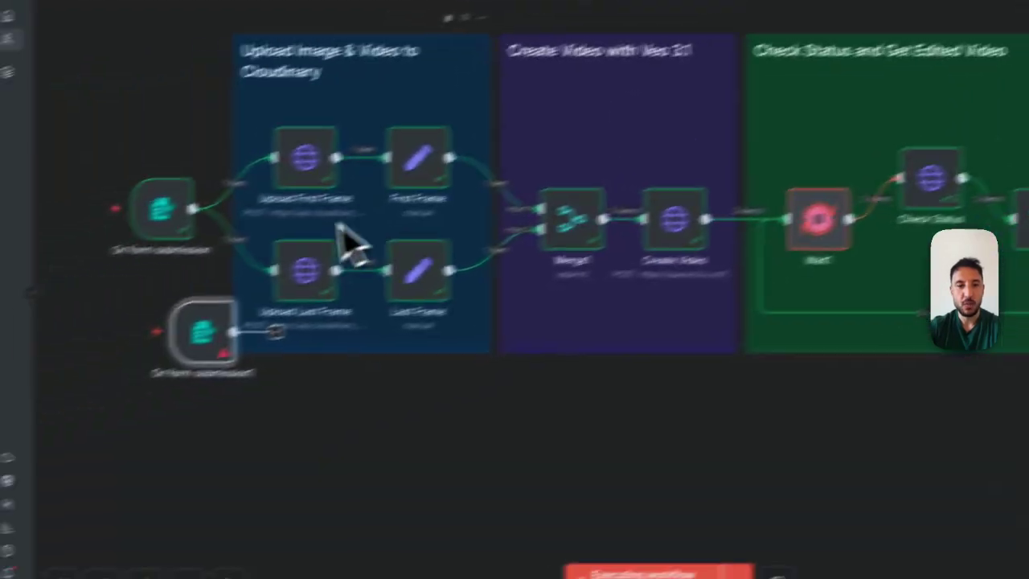
pyautogui.moveTo(5, 412); pyautogui.dragTo(0, 511)
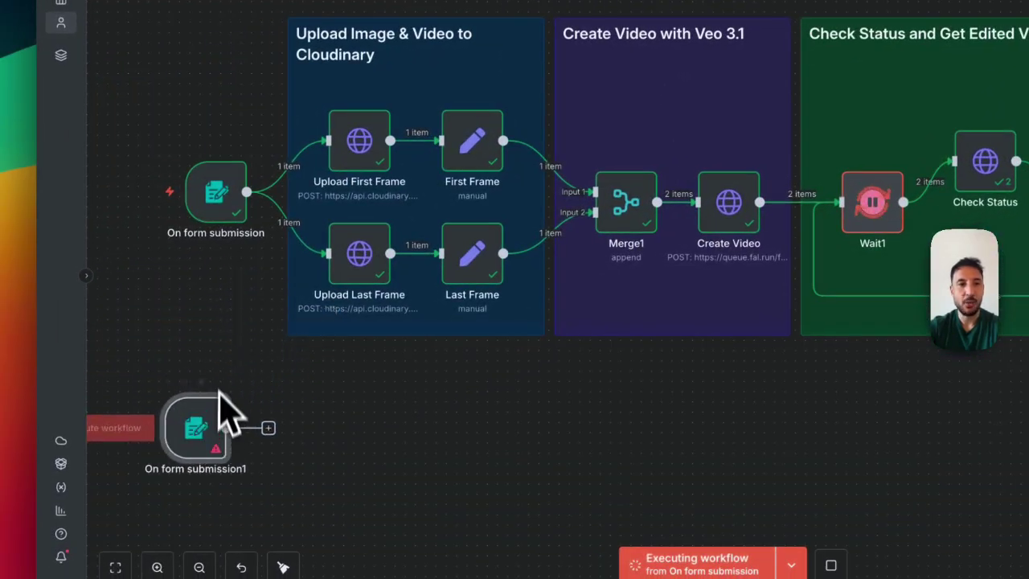
pyautogui.moveTo(221, 434)
pyautogui.mouseDown()
pyautogui.moveTo(211, 436)
pyautogui.moveTo(241, 434)
pyautogui.mouseUp()
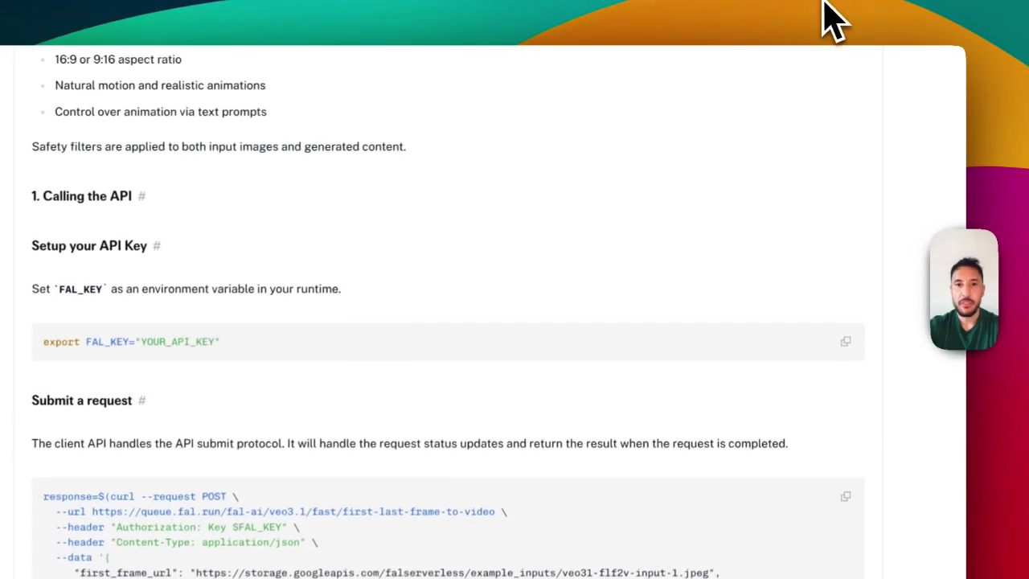
# Follow the Cloudinary free-account sign-up link in the lesson's Resources list
pyautogui.scroll(5, 436, 295)
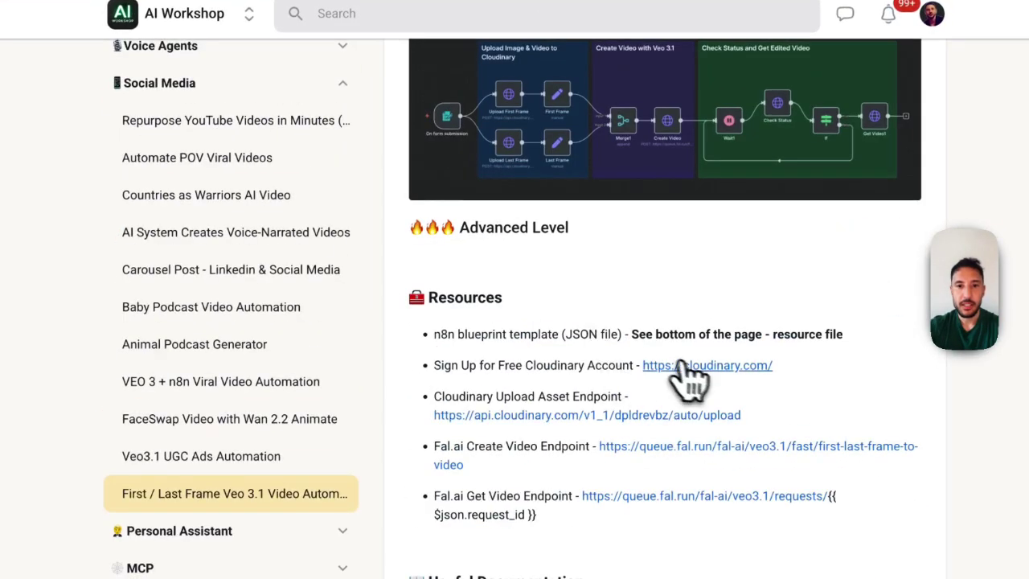
pyautogui.click(708, 371)
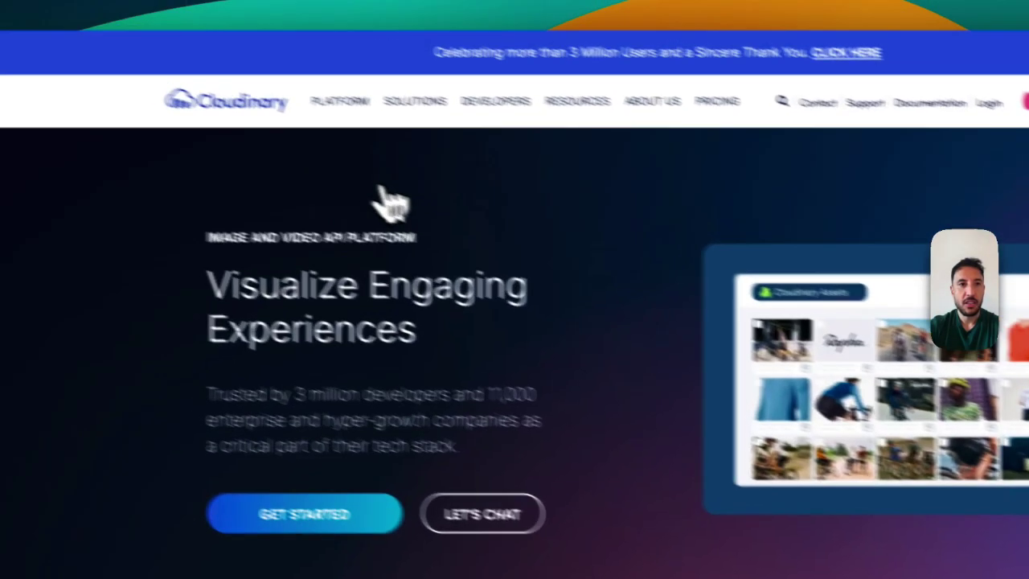